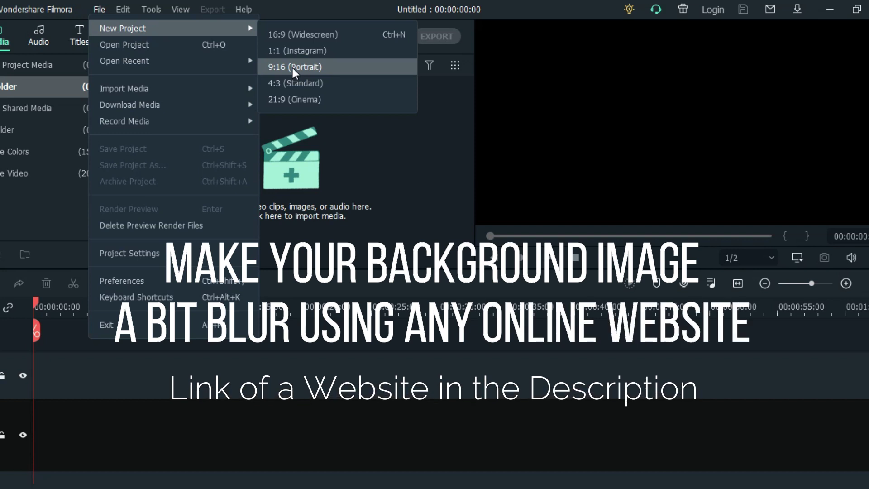
Step: Create a 9:16 portrait project and import imageedit_1_5917260359.jpg and 20220724_030218.mp4 from the Downloads folder
click(293, 68)
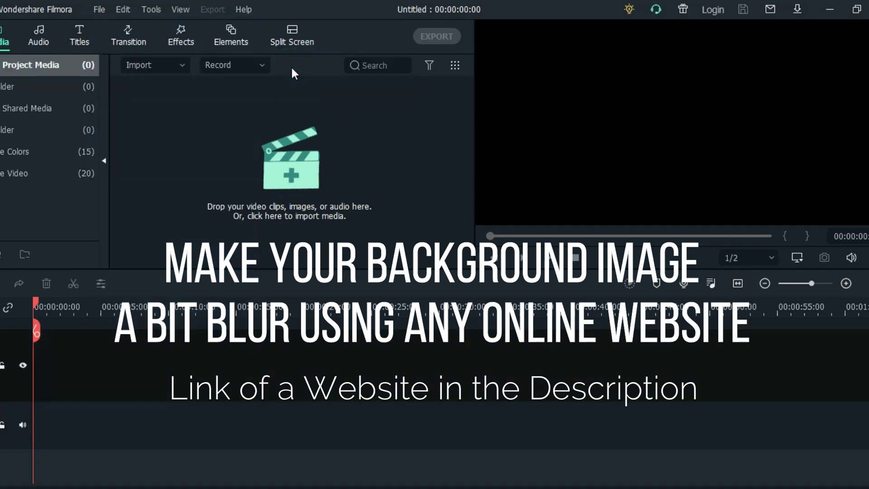
click(283, 177)
scroll(188, 182, down, 15)
scroll(192, 189, down, 10)
scroll(192, 188, down, 5)
click(278, 200)
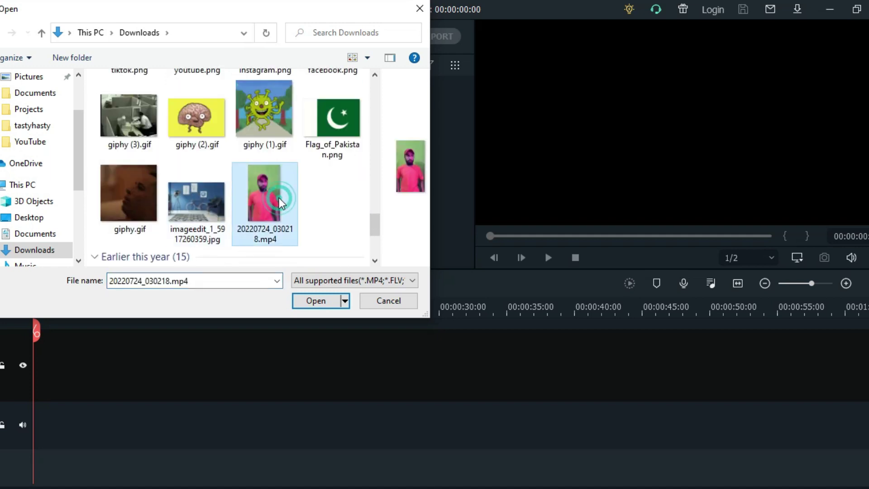
ctrl+click(205, 199)
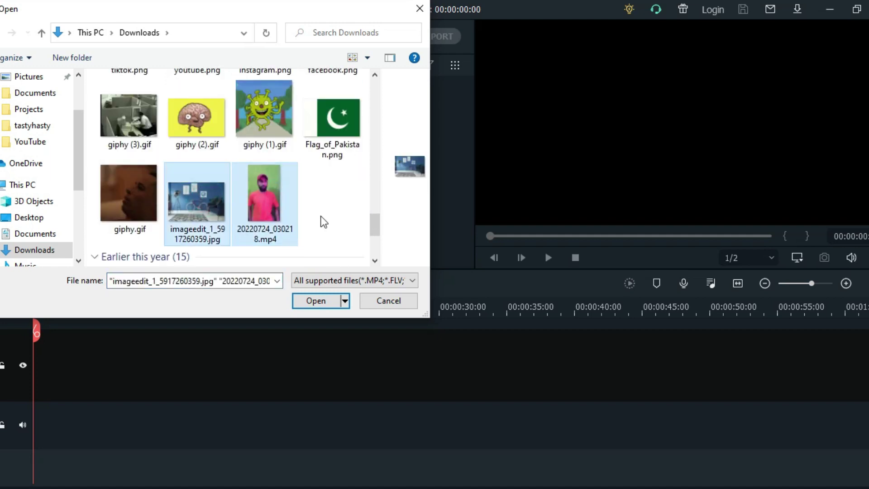
click(314, 303)
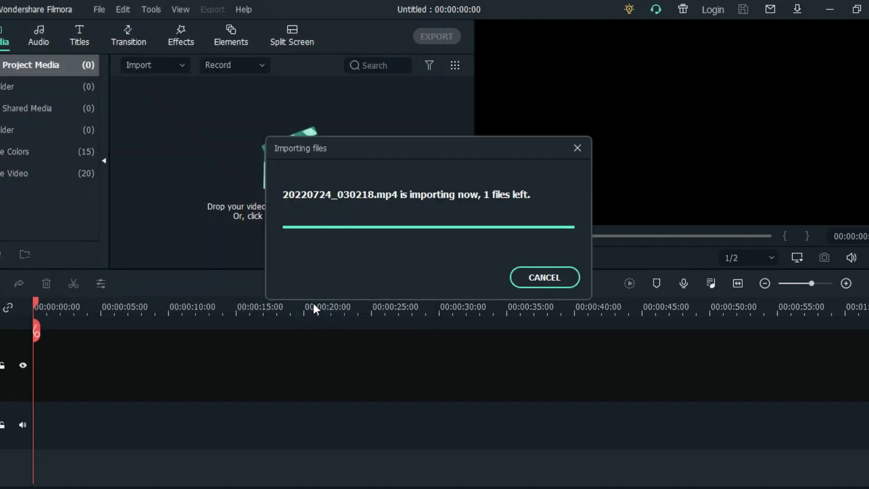
click(292, 179)
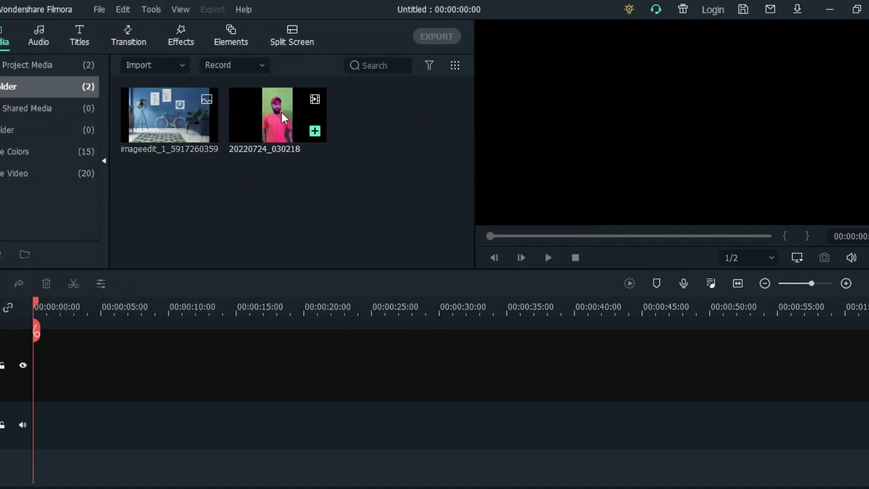
Step: Place the 20220724_030218 video at the start of the timeline and match the project settings to the media at 1080 x 1920 30fps
mouse_move(262, 117)
drag(262, 118, 28, 332)
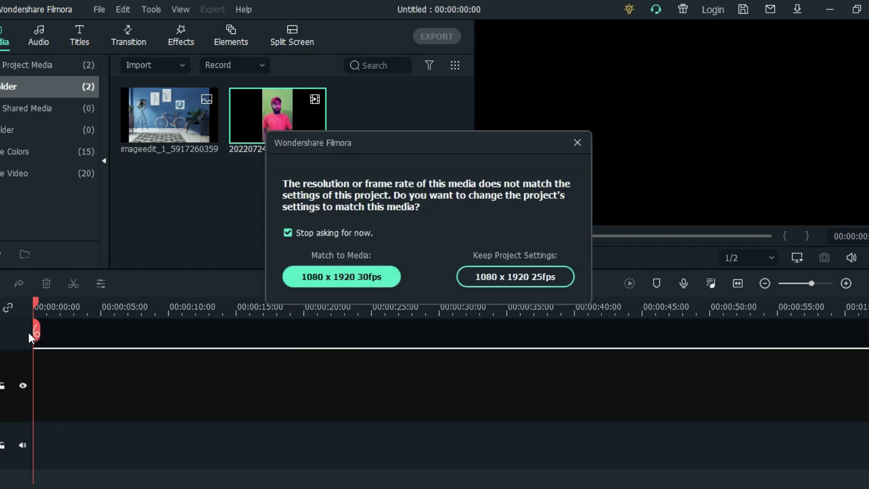
click(361, 278)
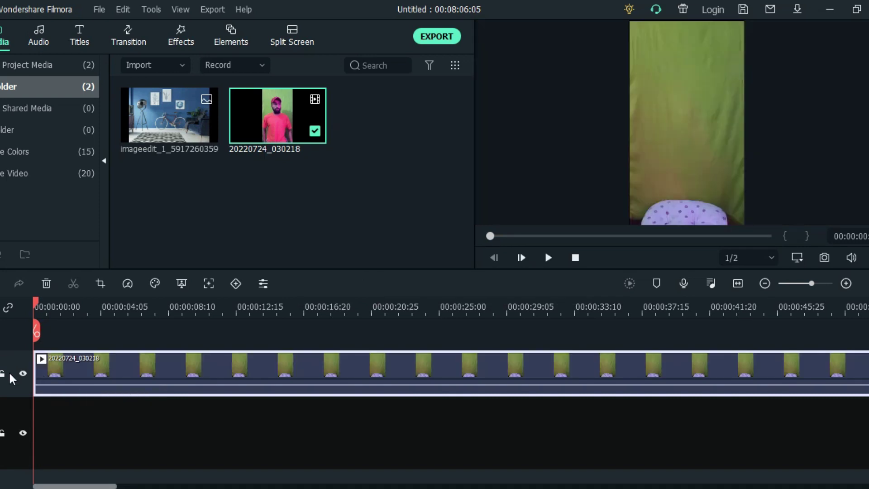
Step: Trim about 14 seconds off the start of the video clip and remove everything after about 10 seconds
drag(36, 369, 277, 371)
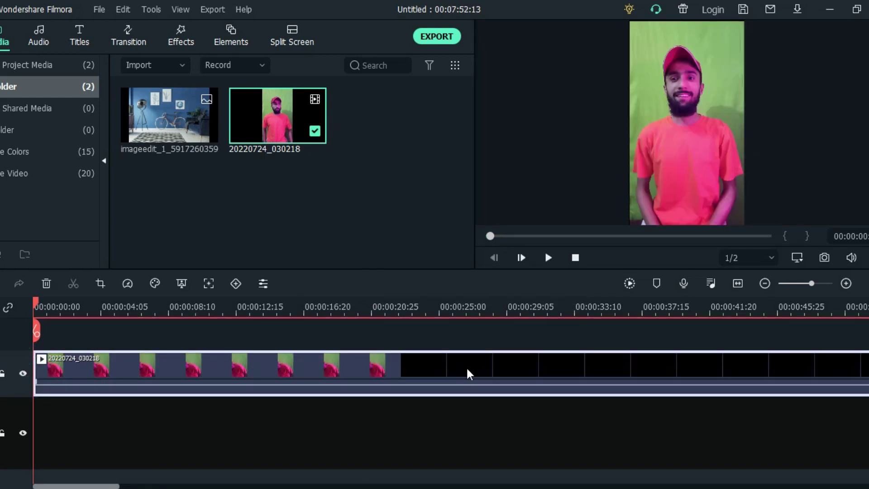
click(202, 307)
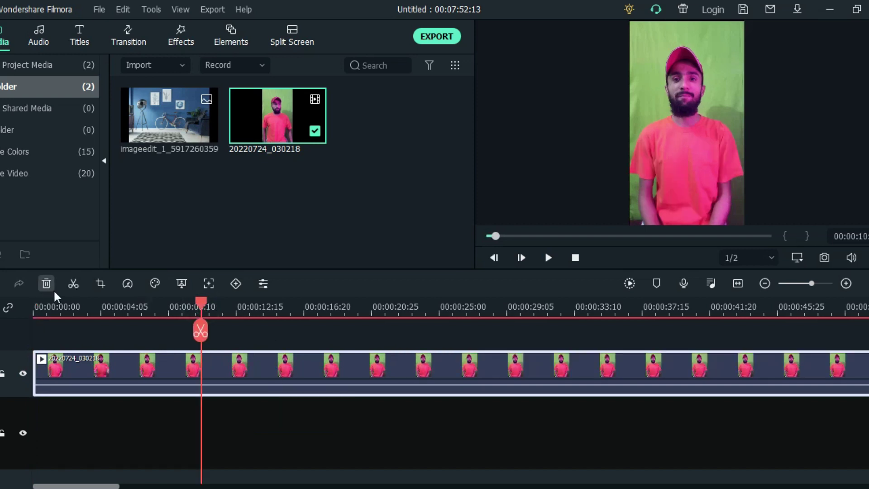
click(73, 285)
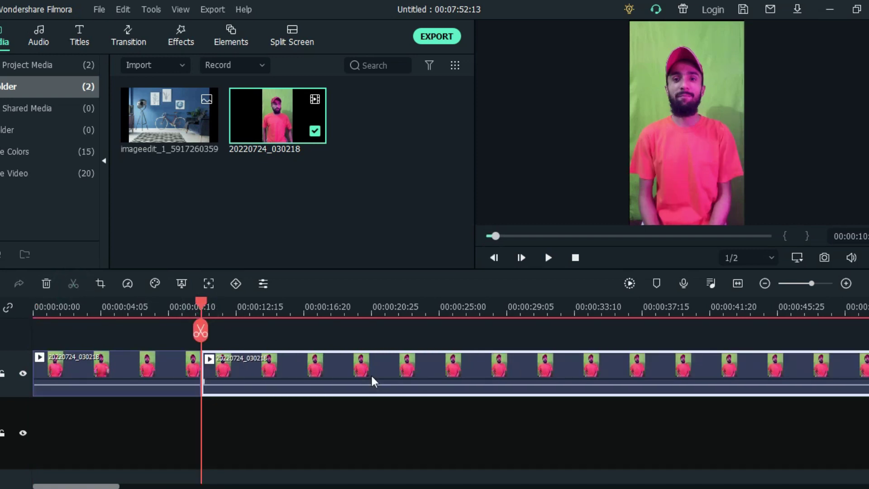
key(Delete)
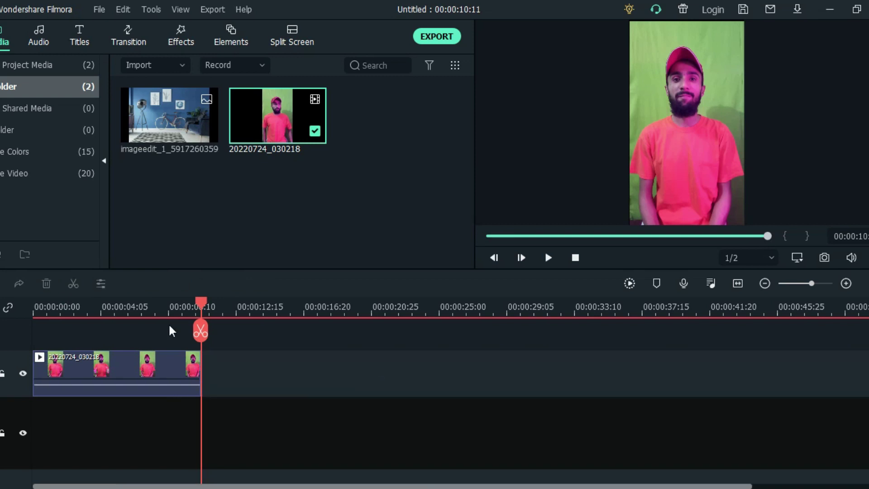
Step: Place the room image on the track below the video, starting at zero and spanning the clip's full length
click(197, 304)
drag(181, 303, 19, 299)
drag(176, 116, 202, 424)
click(91, 430)
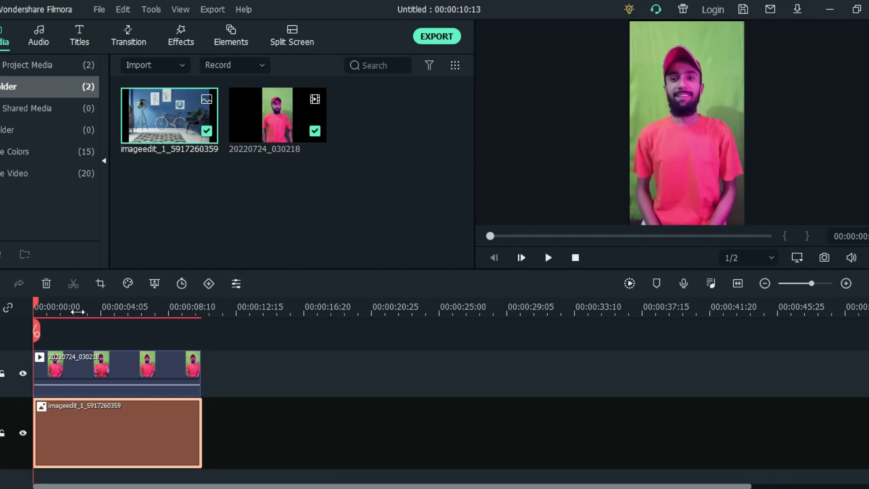
Step: Apply Chroma Key to the video clip and sample the shaded green backdrop beside the man as the key color
click(82, 360)
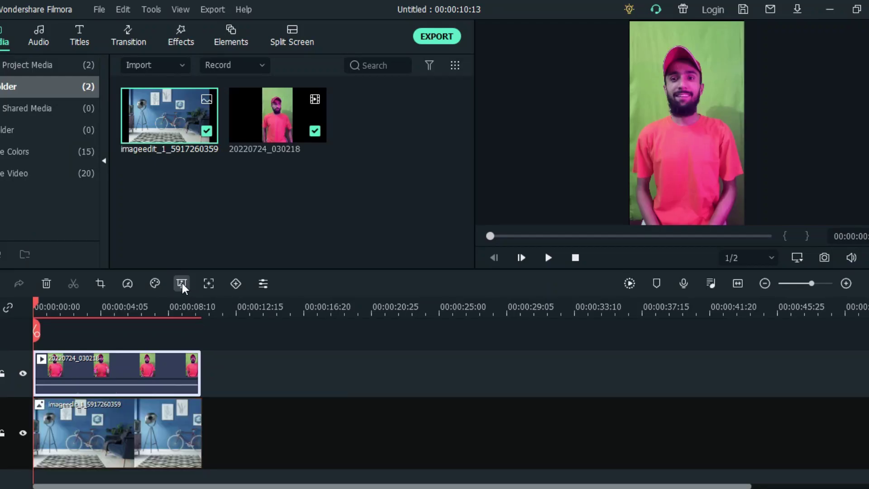
click(182, 283)
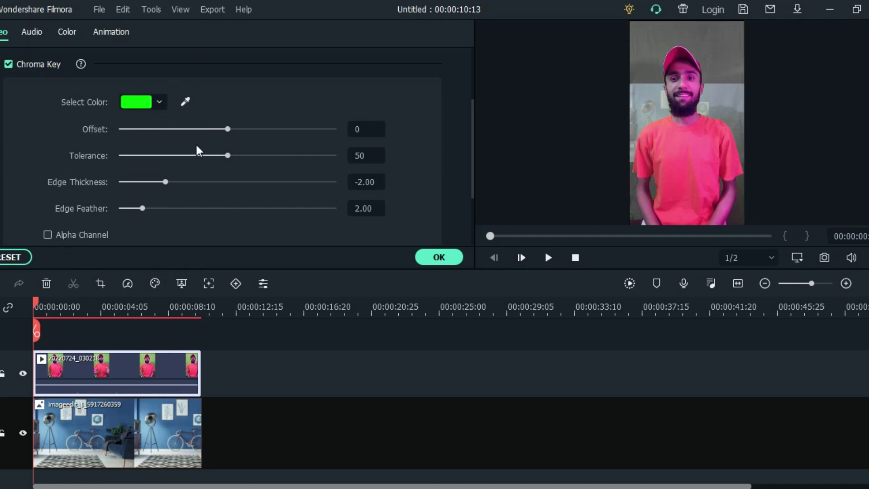
click(185, 102)
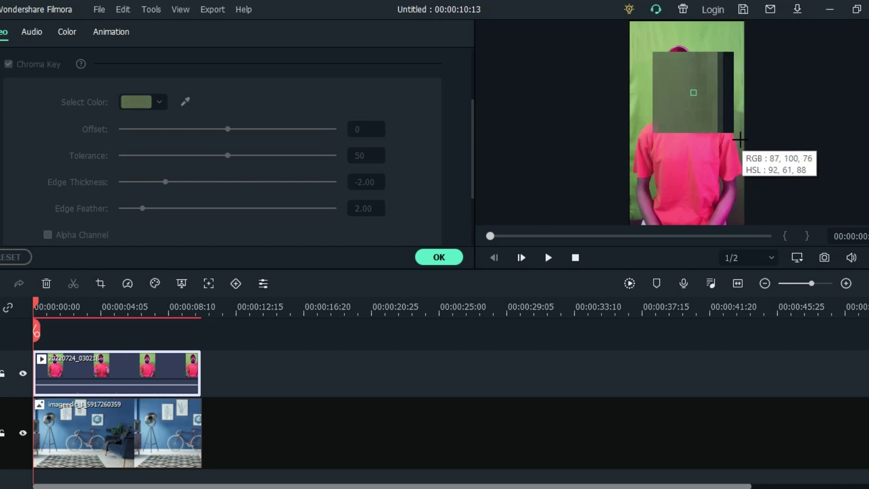
click(740, 145)
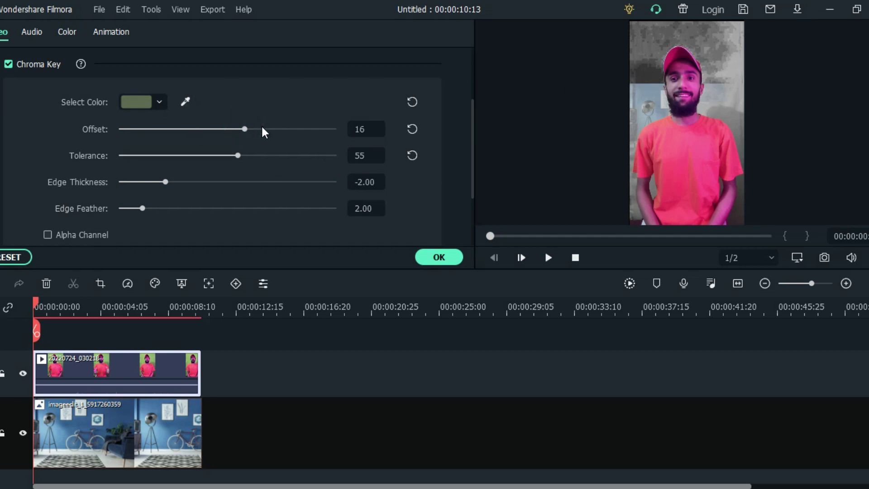
Step: Set the chroma key Offset to 100 and Tolerance to 50, temporarily enabling Alpha Channel to judge the mask
drag(245, 129, 328, 130)
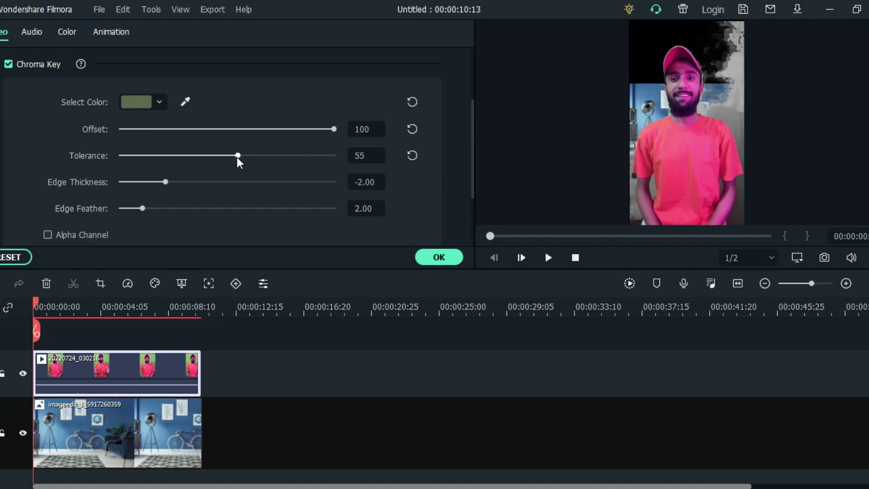
mouse_move(237, 156)
mouse_down()
mouse_move(282, 159)
mouse_move(240, 160)
mouse_up()
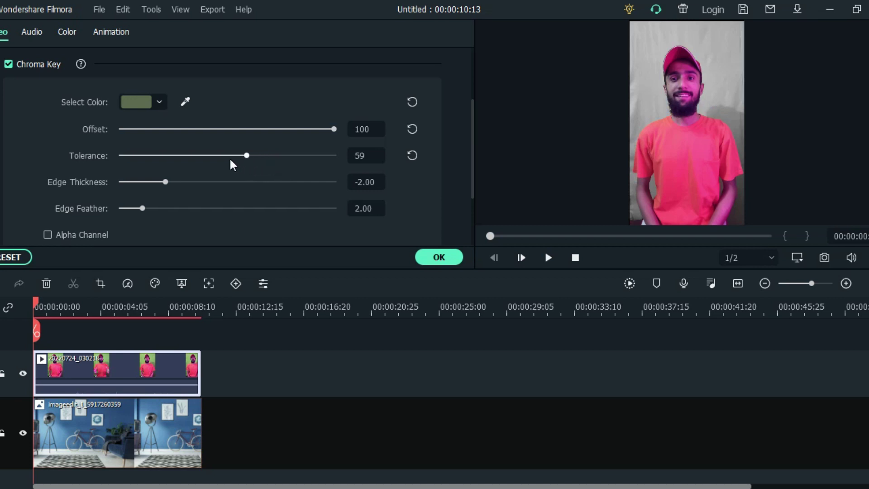
click(47, 235)
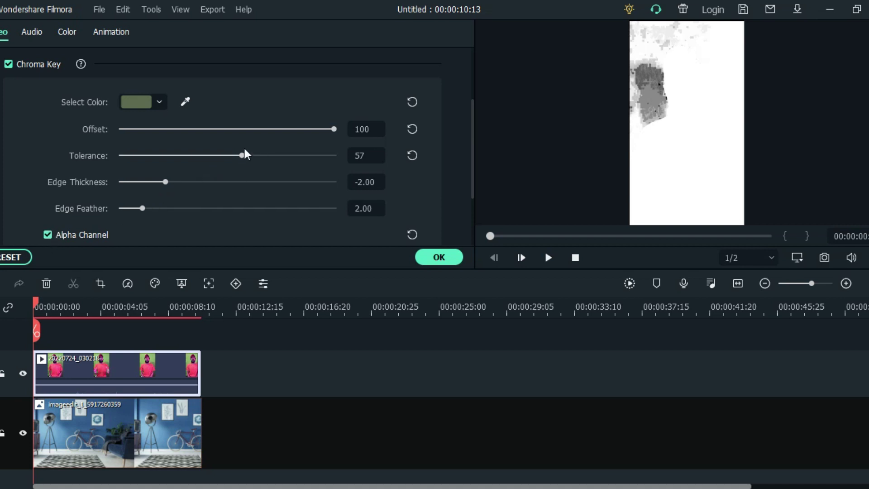
drag(334, 130, 390, 130)
drag(241, 155, 226, 153)
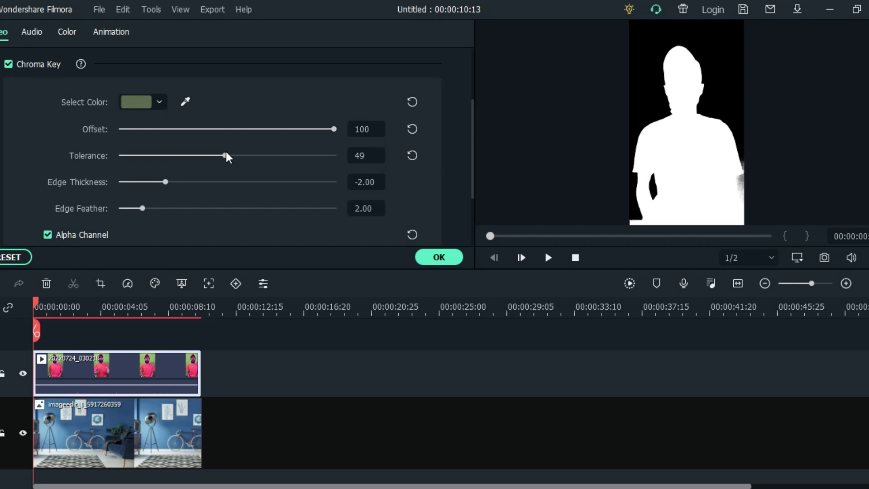
click(360, 156)
scroll(360, 156, up, 1)
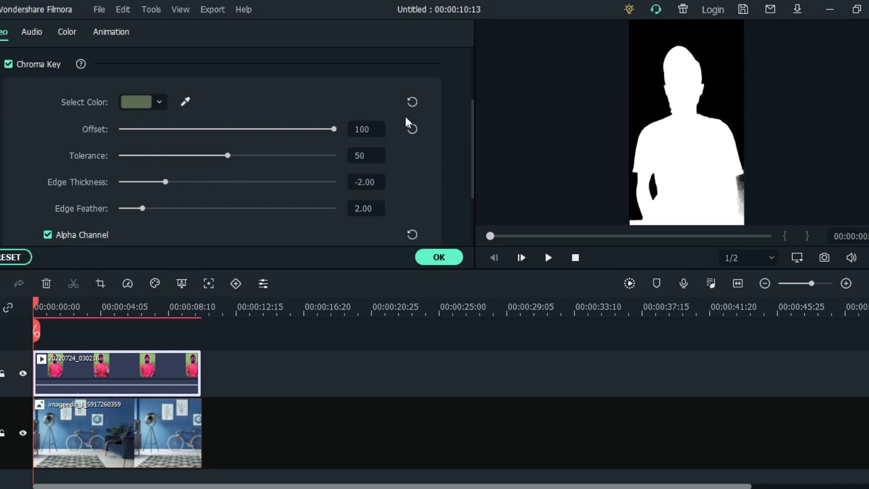
click(45, 235)
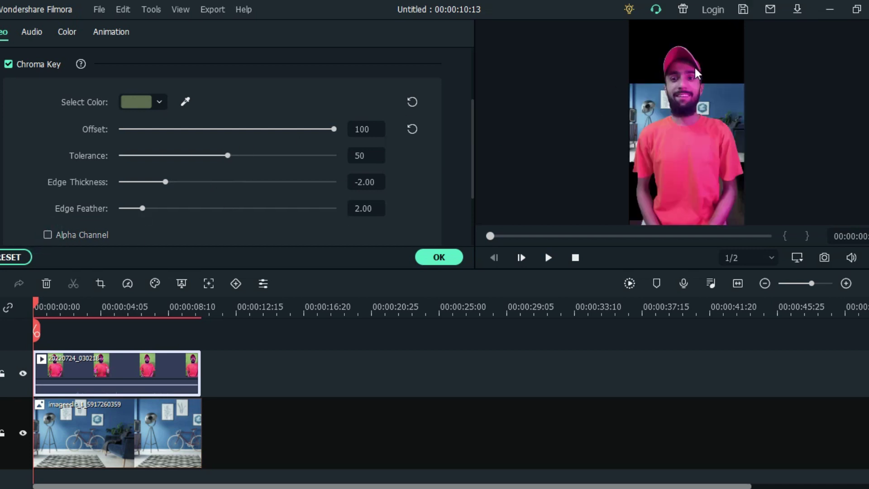
Step: Enlarge and reposition the room image in the preview so it covers the whole portrait frame
click(151, 420)
drag(628, 159, 602, 229)
drag(751, 83, 793, 15)
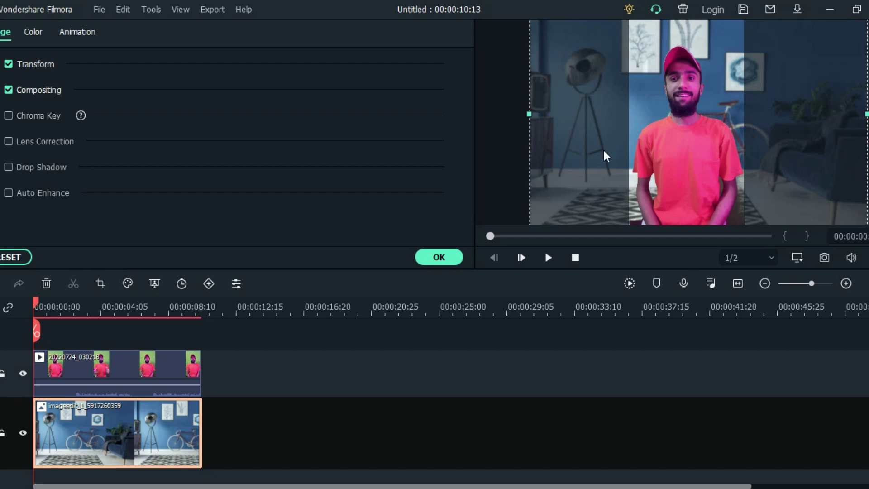
Step: Enlarge the keyed video of the man slightly and reposition him in front of the room background
click(703, 138)
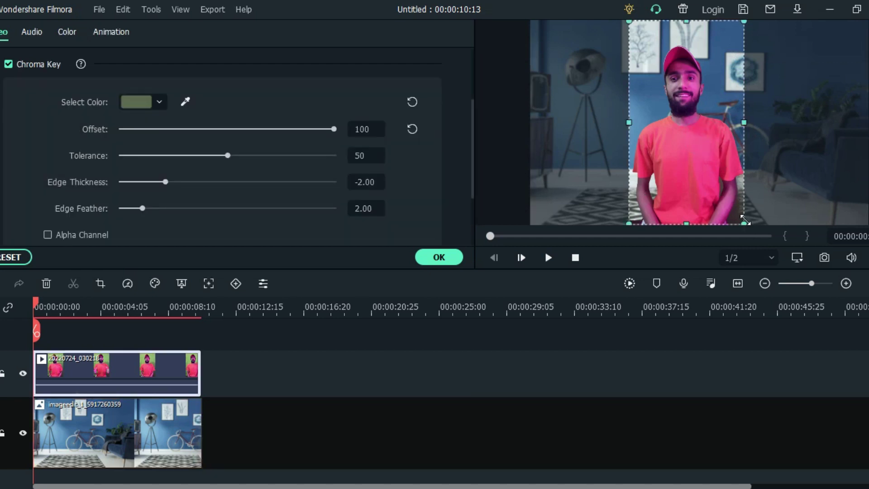
drag(753, 231, 775, 261)
drag(720, 196, 705, 184)
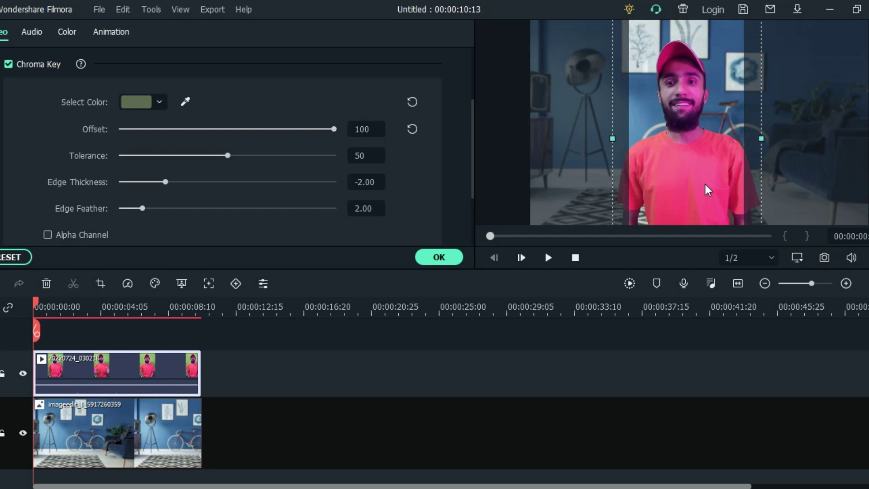
Step: Start a preview render of the timeline, cancel it, and play the composited clip
key(Return)
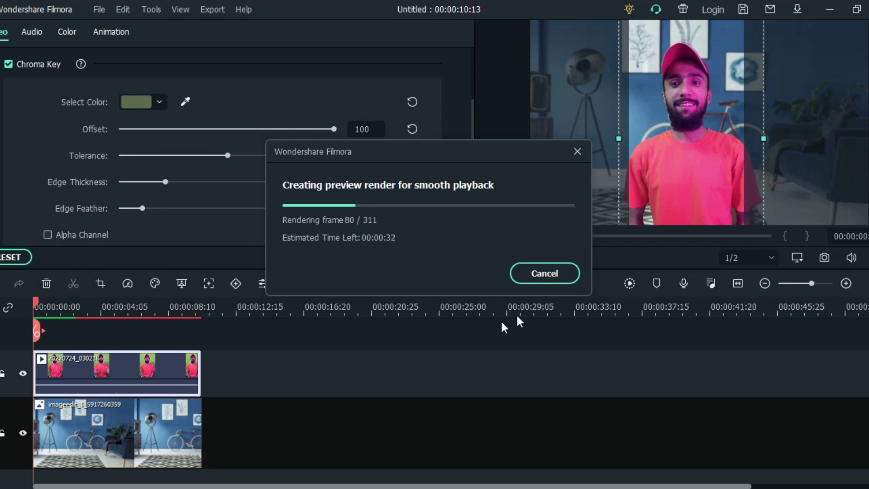
click(551, 279)
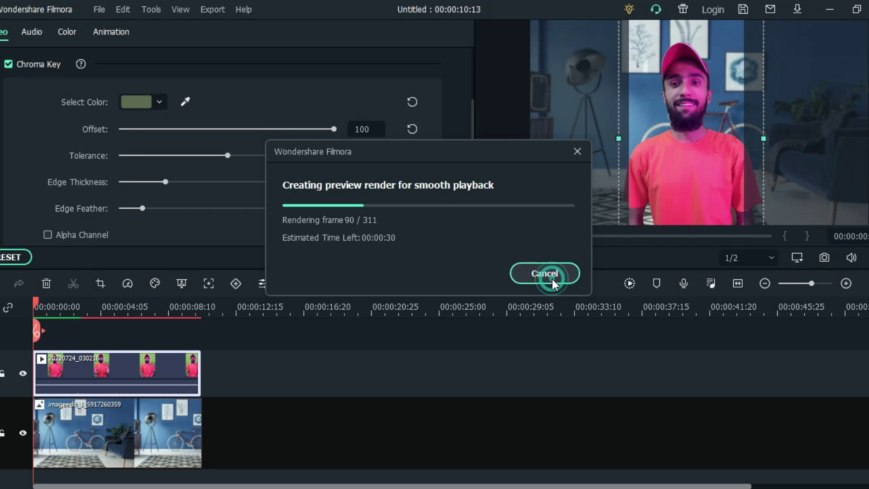
click(546, 257)
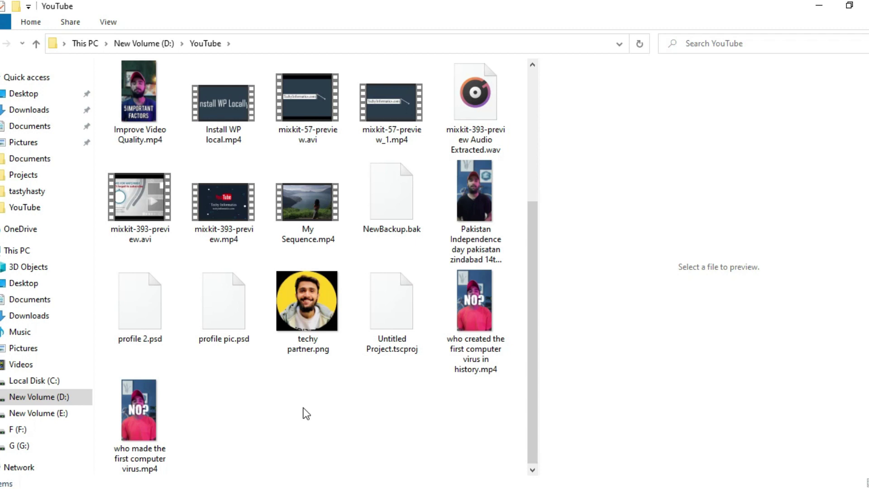
Step: Switch to File Explorer and play the video "who created the first computer virus in history.mp4" from the YouTube folder
click(488, 298)
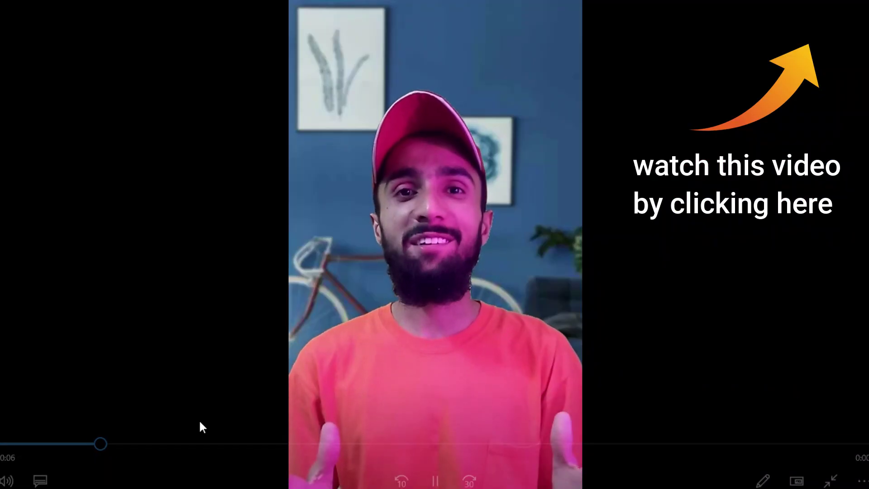